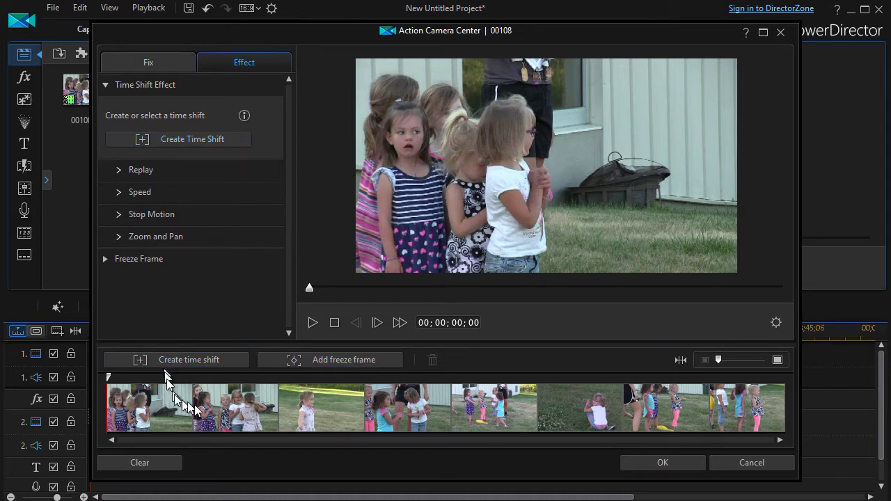
Step: Move the playhead near clip 00108's end, 00;01;32;09, and create a 1.000 X time-shift section there
{"action": "left_click_drag", "start_coordinate": [109, 379], "coordinate": [682, 437]}
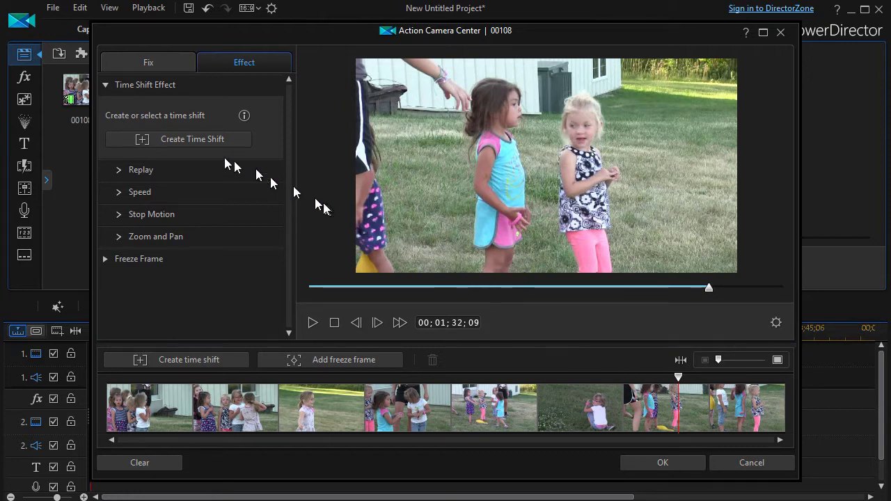
{"action": "left_click", "coordinate": [187, 141]}
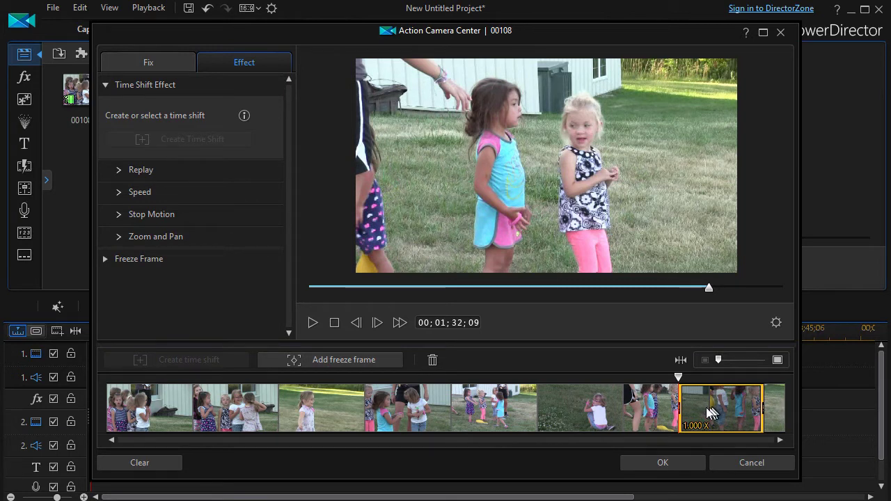
Step: At the time-shift start, shrink the Zoom and Pan frame onto the blonde girl and add a keyframe
{"action": "left_click", "coordinate": [120, 238]}
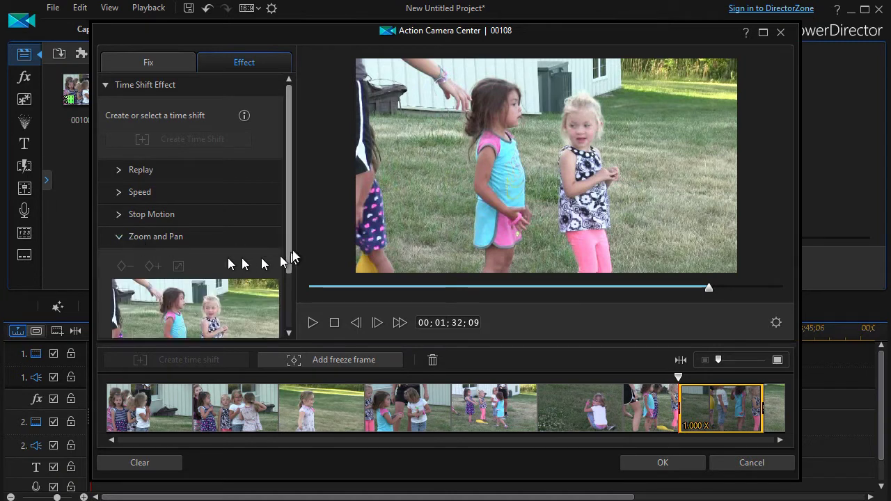
{"action": "scroll", "coordinate": [288, 250], "scroll_direction": "down", "scroll_amount": 2}
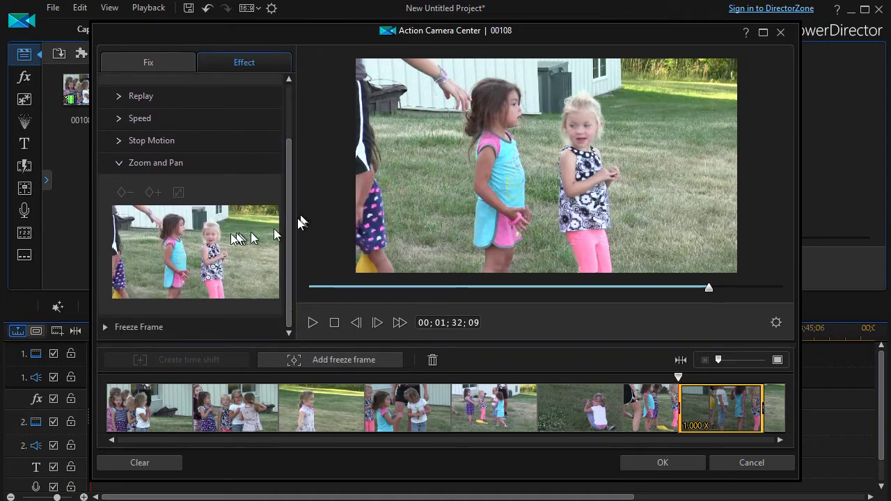
{"action": "left_click", "coordinate": [680, 378]}
{"action": "left_click_drag", "start_coordinate": [679, 378], "coordinate": [681, 379]}
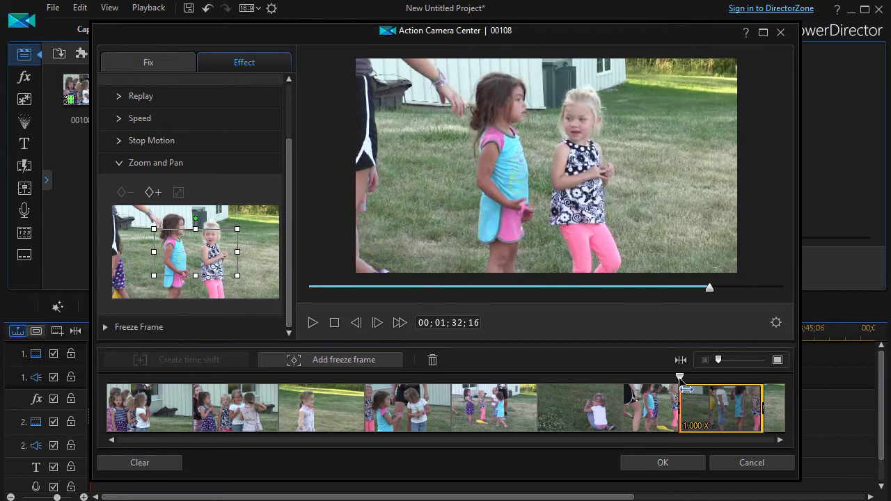
{"action": "left_click_drag", "start_coordinate": [196, 257], "coordinate": [209, 245]}
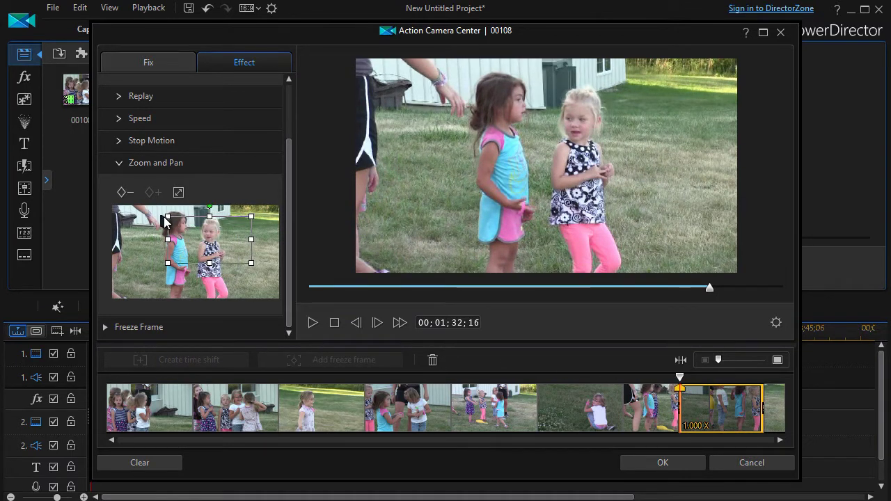
{"action": "left_click_drag", "start_coordinate": [166, 219], "coordinate": [213, 238]}
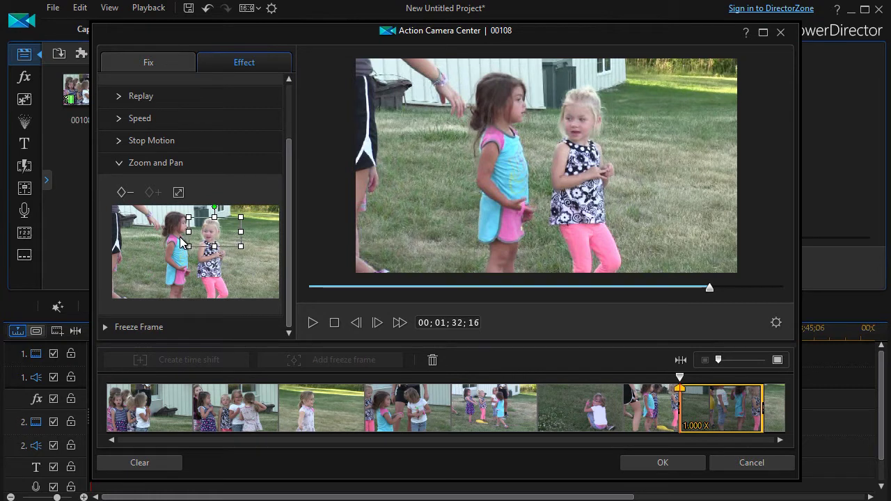
{"action": "left_click", "coordinate": [153, 192]}
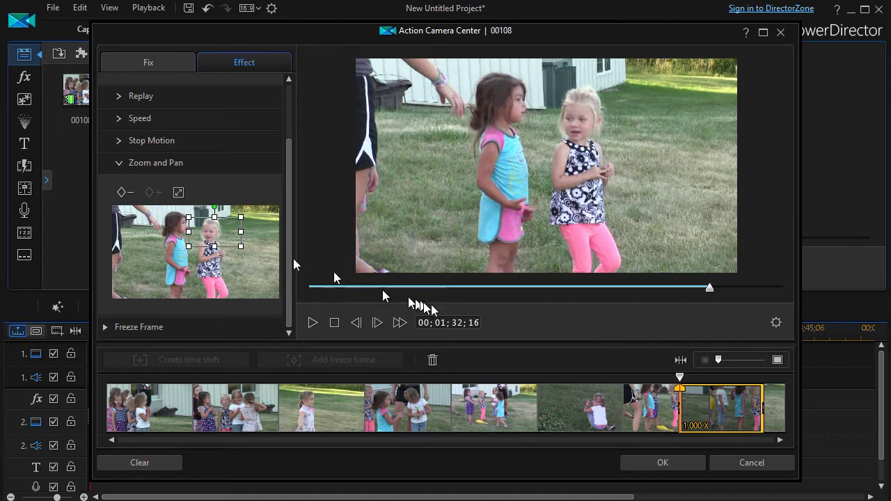
Step: Add a zoom keyframe at 00;01;33;13, then nudge the frame onto the blonde girl slightly later
{"action": "left_click", "coordinate": [685, 385]}
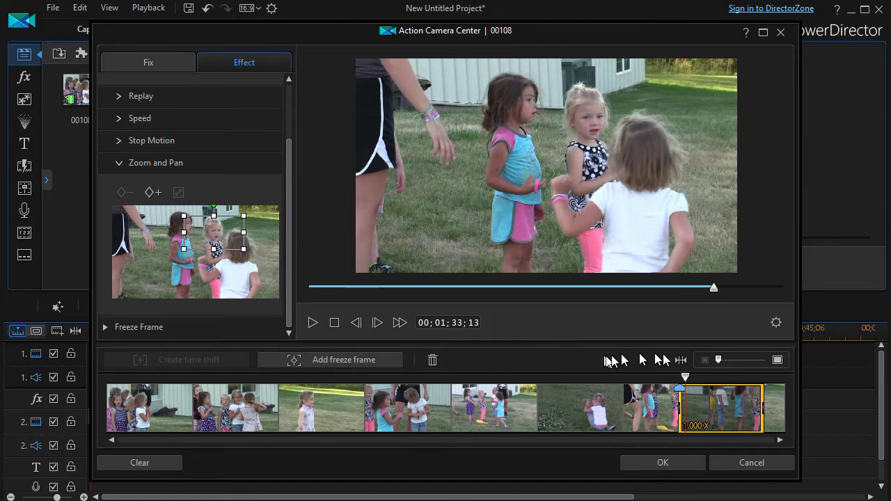
{"action": "left_click", "coordinate": [155, 194]}
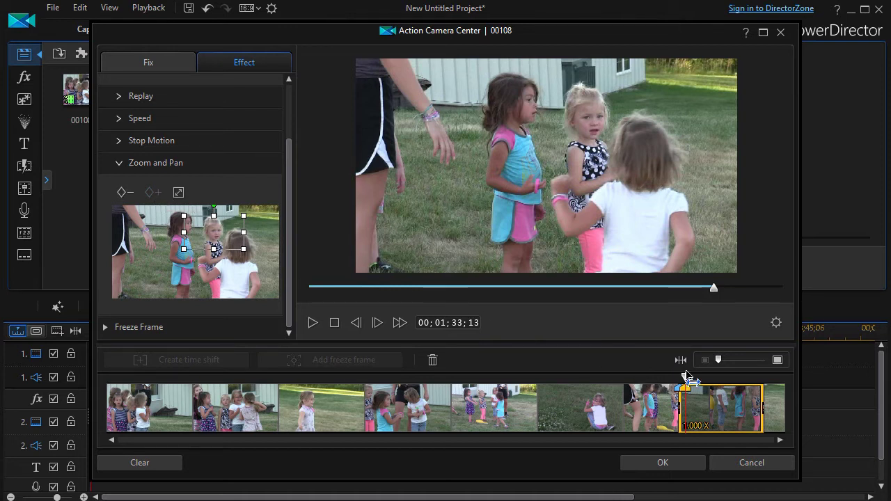
{"action": "left_click_drag", "start_coordinate": [686, 378], "coordinate": [686, 374]}
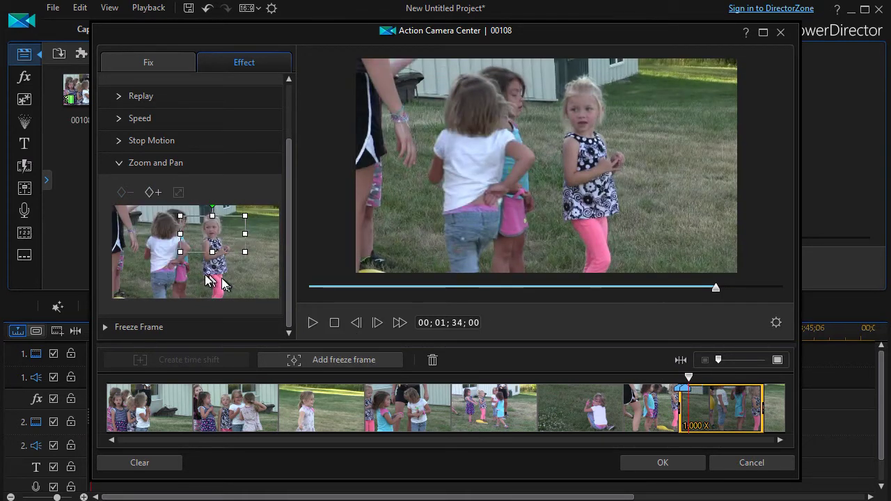
{"action": "left_click_drag", "start_coordinate": [214, 240], "coordinate": [219, 235]}
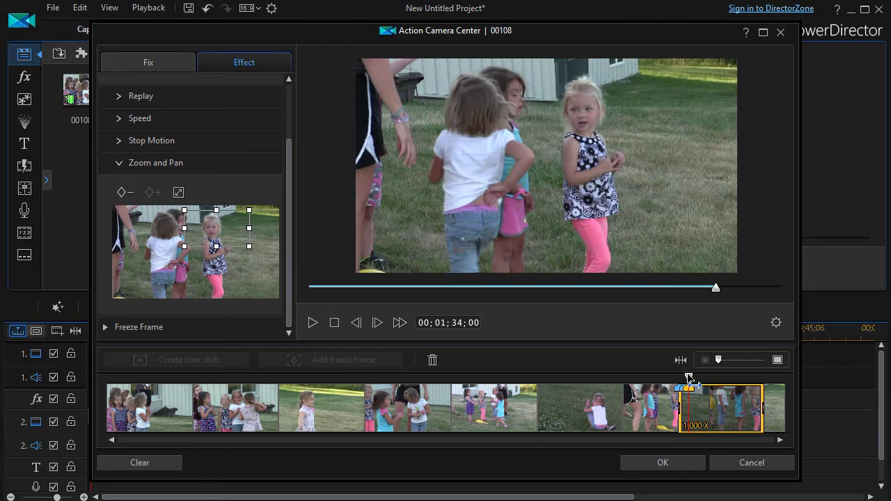
Step: Add a keyframe at 00;01;34;23 and shrink the frame around the girl near 00;01;36
{"action": "left_click_drag", "start_coordinate": [690, 379], "coordinate": [695, 380]}
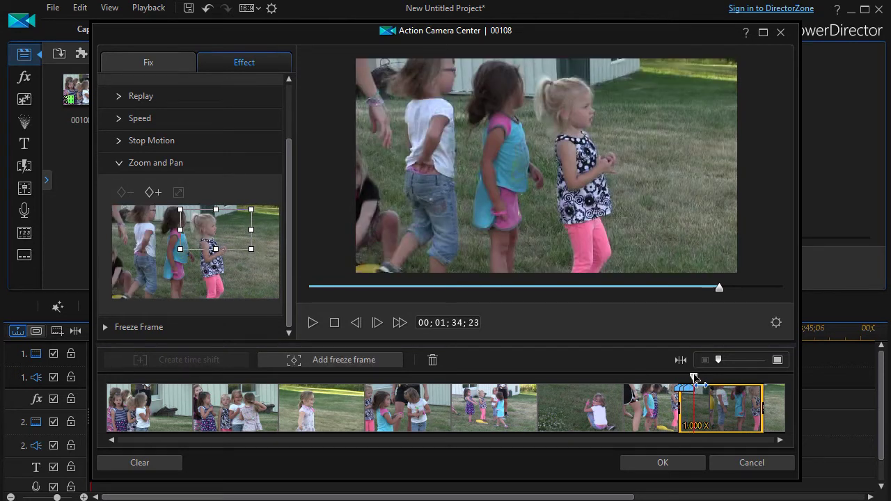
{"action": "left_click", "coordinate": [154, 193]}
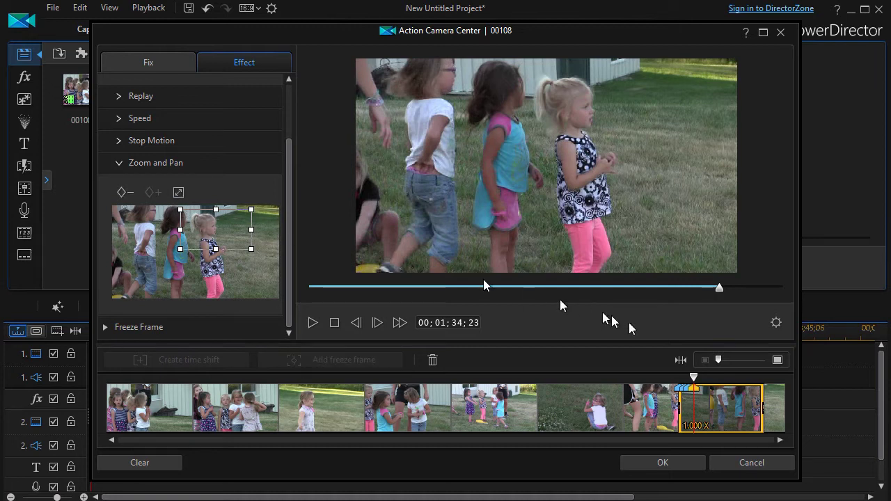
{"action": "left_click_drag", "start_coordinate": [694, 380], "coordinate": [703, 382]}
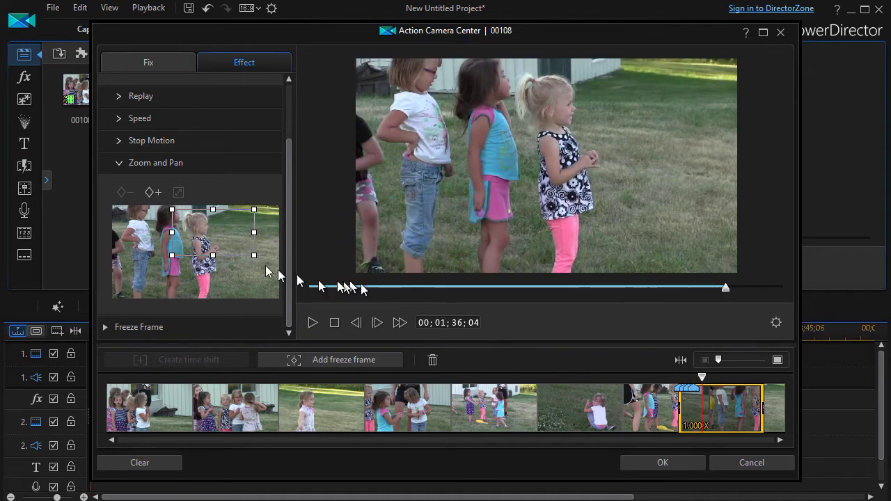
{"action": "left_click_drag", "start_coordinate": [254, 256], "coordinate": [232, 243]}
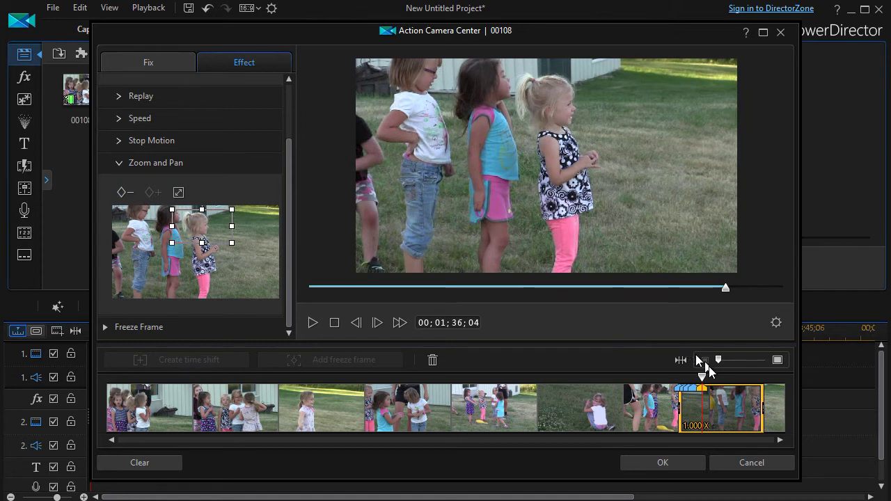
{"action": "left_click_drag", "start_coordinate": [704, 379], "coordinate": [713, 382]}
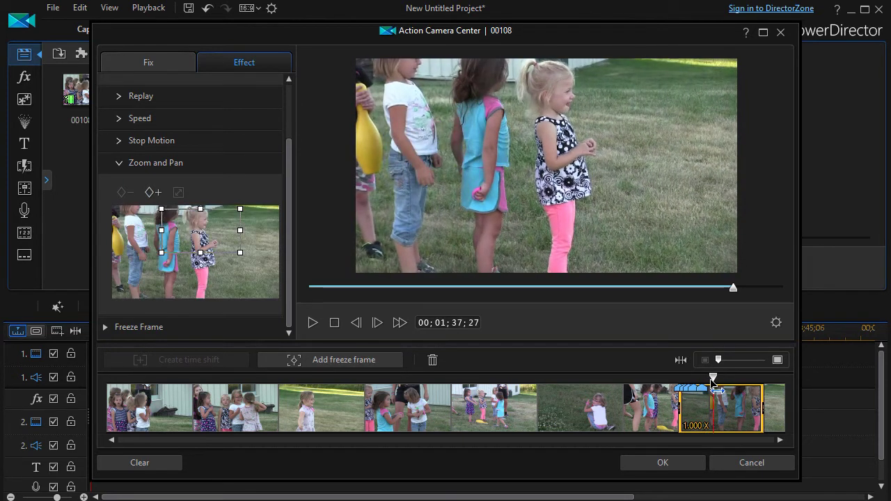
Step: Reposition the zoom frame over the running girl at 00;01;39;08 and later points up to 01;41;25
{"action": "left_click_drag", "start_coordinate": [162, 251], "coordinate": [212, 226]}
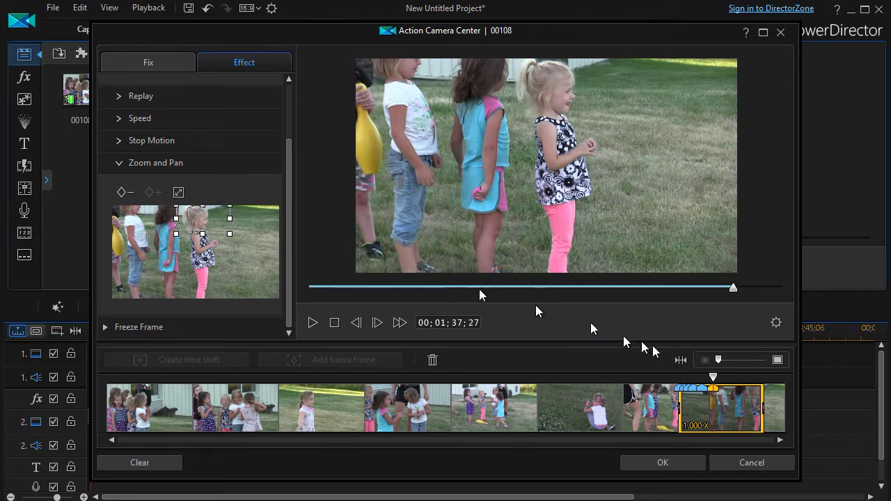
{"action": "left_click_drag", "start_coordinate": [715, 380], "coordinate": [721, 381]}
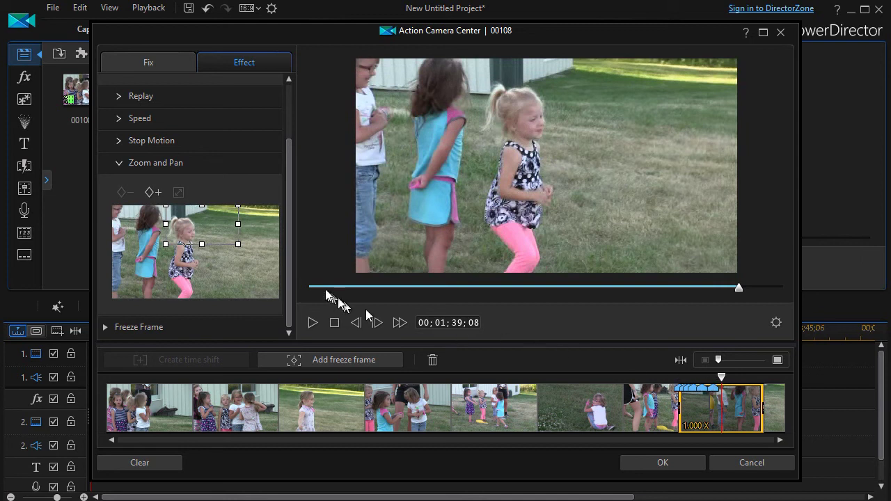
{"action": "left_click_drag", "start_coordinate": [204, 221], "coordinate": [186, 229]}
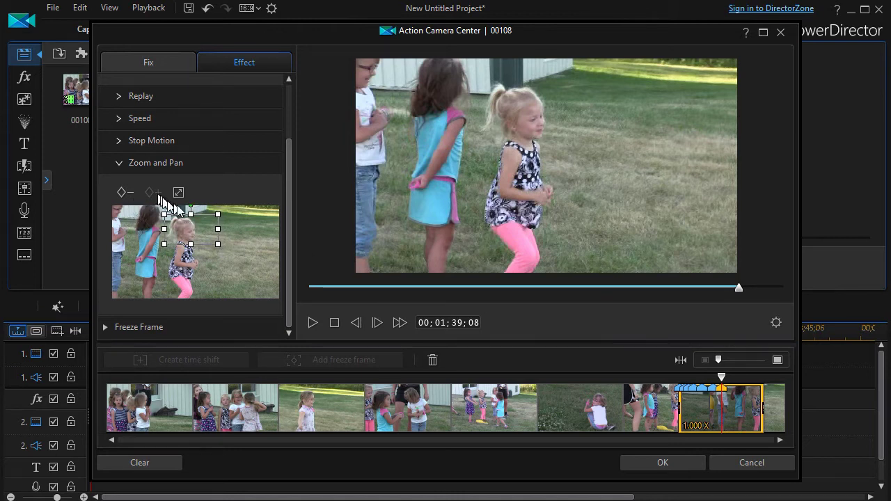
{"action": "left_click", "coordinate": [725, 382]}
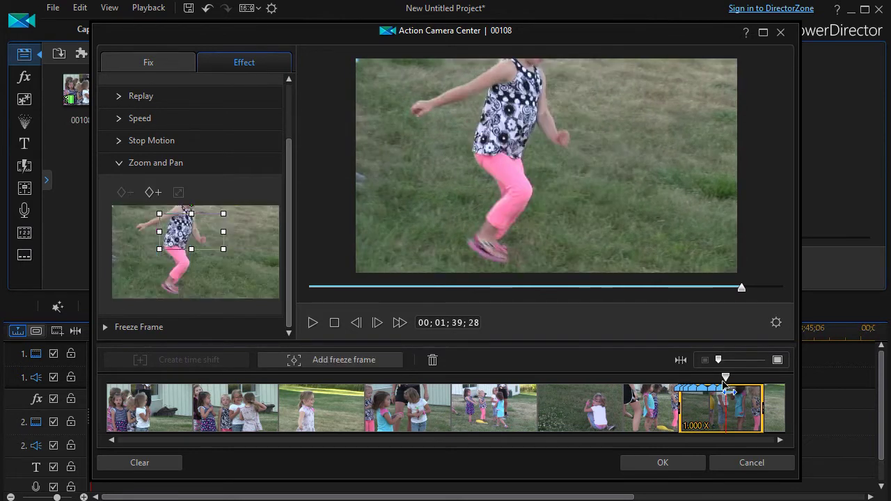
{"action": "left_click_drag", "start_coordinate": [197, 238], "coordinate": [196, 225]}
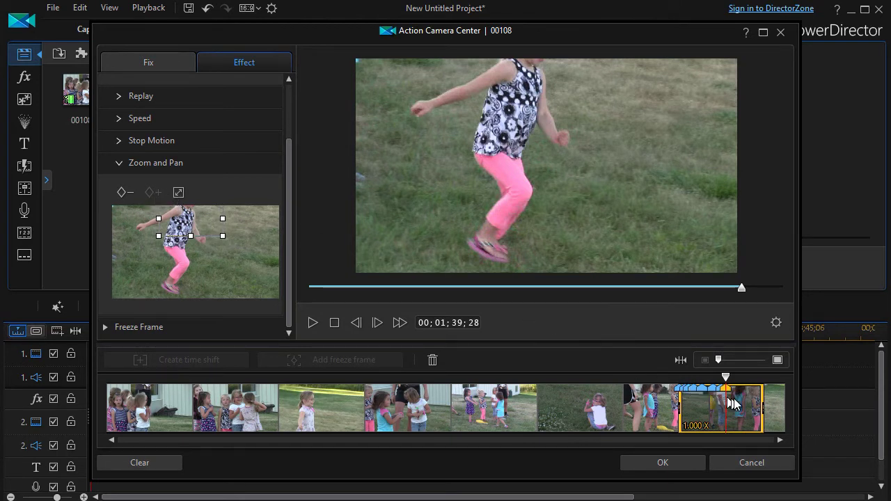
{"action": "left_click_drag", "start_coordinate": [727, 380], "coordinate": [731, 381]}
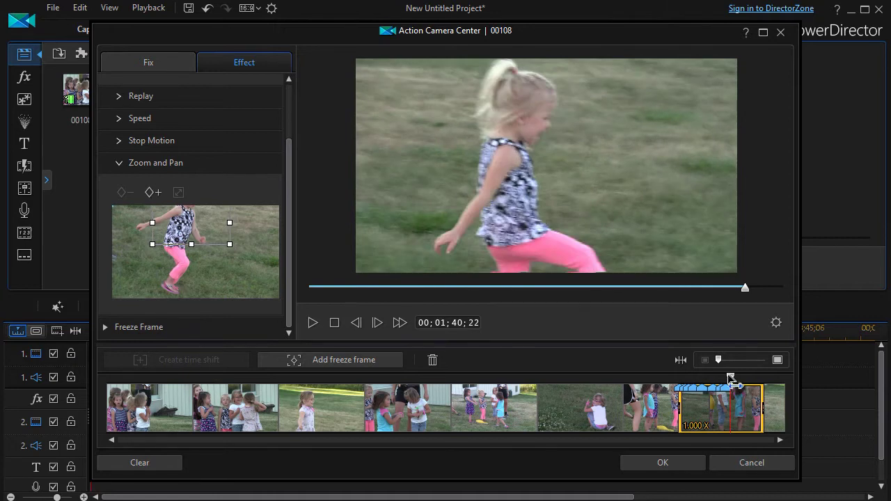
{"action": "left_click_drag", "start_coordinate": [183, 242], "coordinate": [204, 250]}
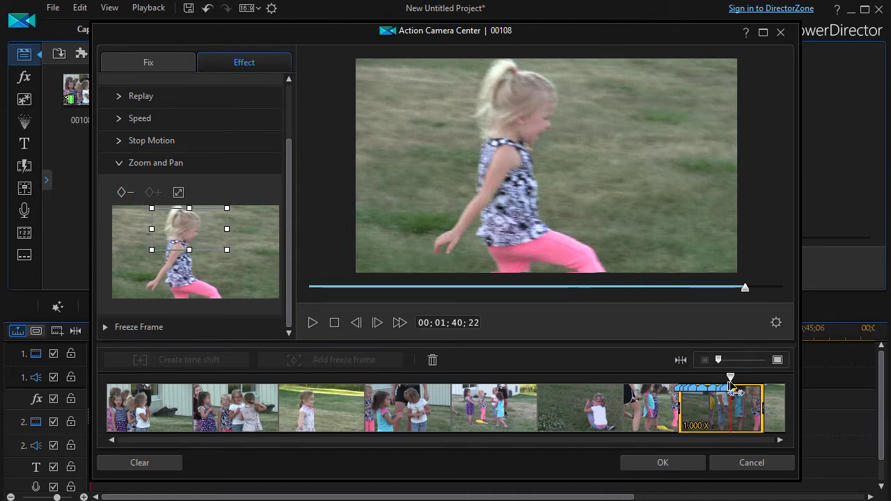
{"action": "left_click_drag", "start_coordinate": [730, 378], "coordinate": [737, 378]}
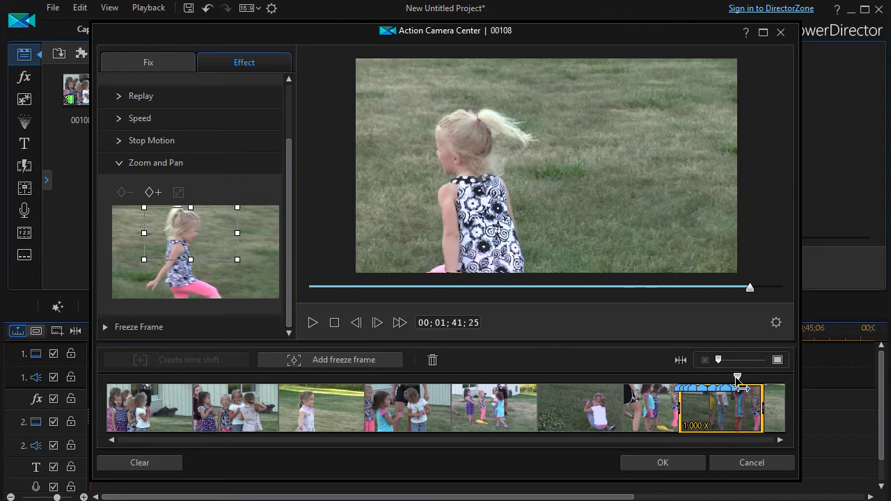
Step: Move the zoom area onto the girl and tighten it at 01;41;25 and a moment later
{"action": "left_click_drag", "start_coordinate": [184, 251], "coordinate": [158, 263]}
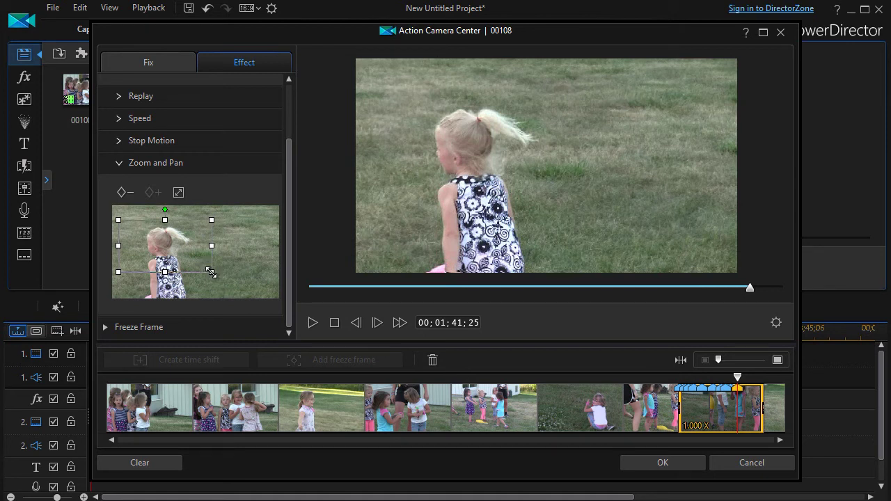
{"action": "left_click_drag", "start_coordinate": [212, 272], "coordinate": [189, 259]}
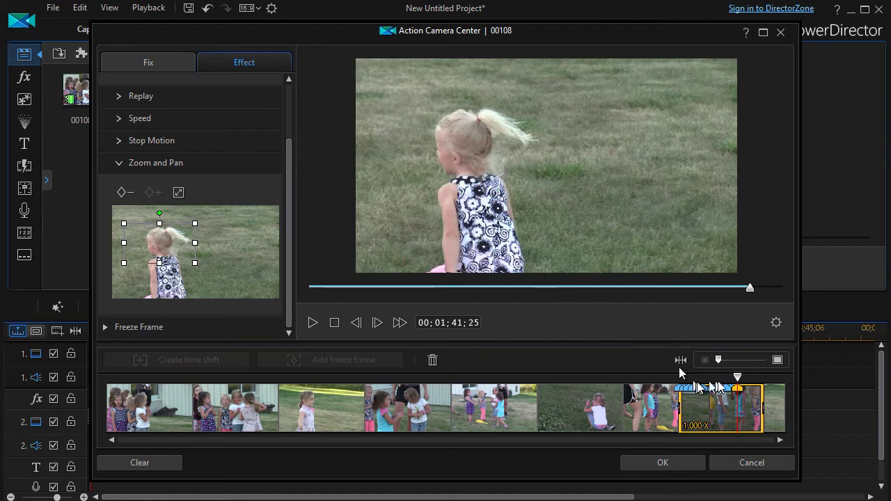
{"action": "left_click_drag", "start_coordinate": [743, 388], "coordinate": [744, 388]}
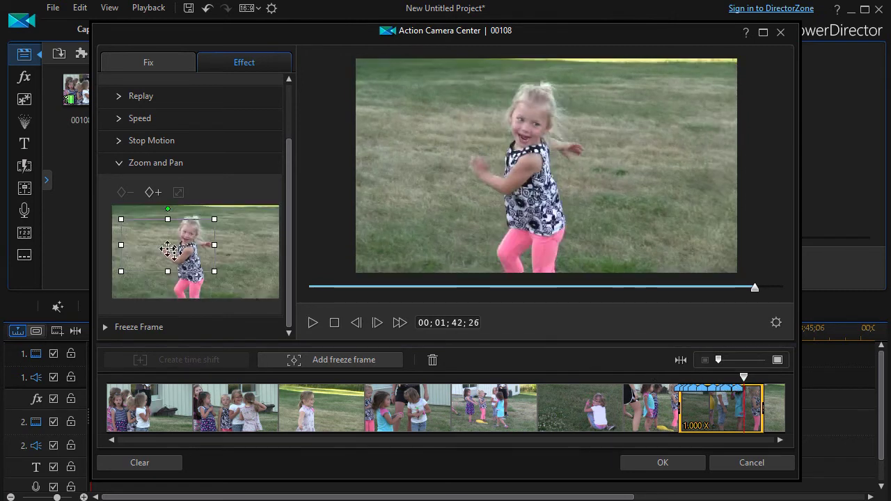
{"action": "left_click_drag", "start_coordinate": [121, 273], "coordinate": [198, 233]}
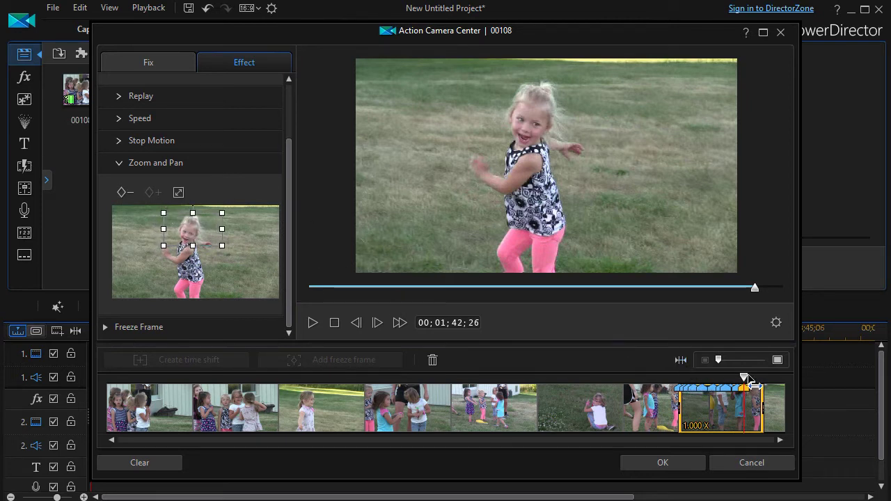
Step: Shift and tighten the zoom around the girl at 01;43;23, then rewind to 01;31;09
{"action": "left_click_drag", "start_coordinate": [744, 379], "coordinate": [748, 381]}
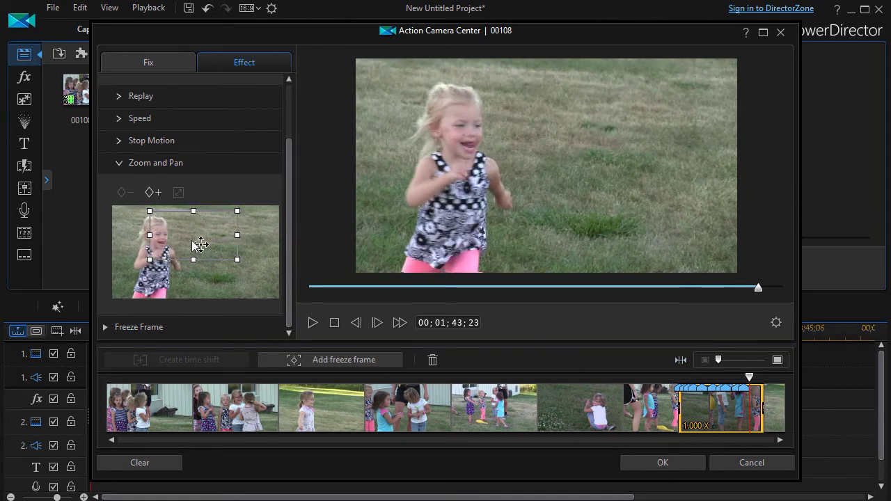
{"action": "left_click_drag", "start_coordinate": [188, 241], "coordinate": [160, 248]}
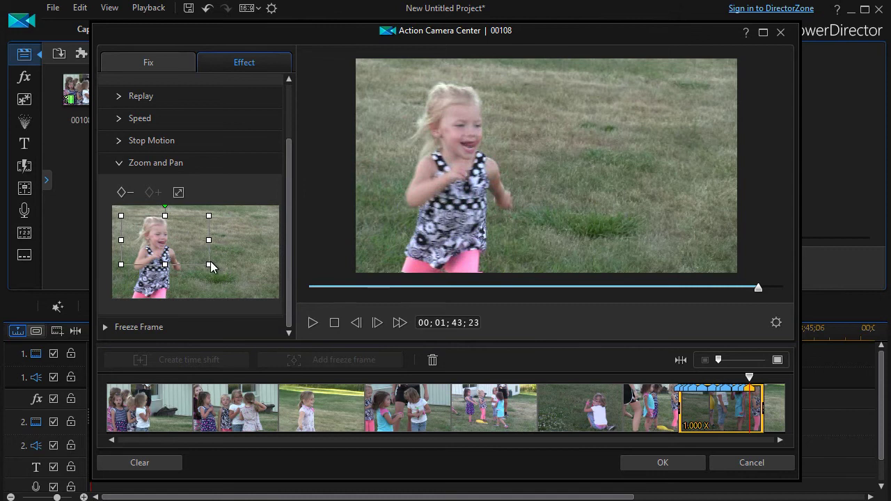
{"action": "left_click_drag", "start_coordinate": [209, 265], "coordinate": [189, 253]}
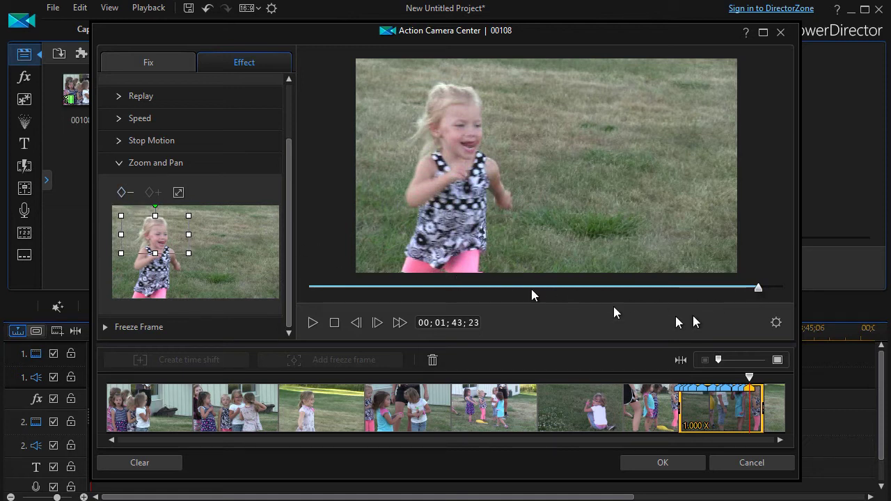
{"action": "left_click_drag", "start_coordinate": [759, 295], "coordinate": [706, 315]}
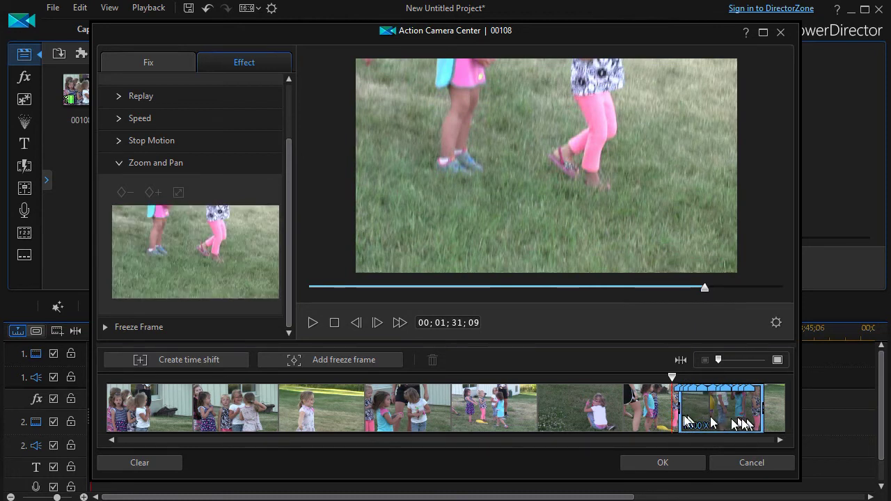
Step: Play the preview from 00;01;31;09 through the zoom-and-pan section, pausing once before resuming
{"action": "left_click", "coordinate": [312, 324]}
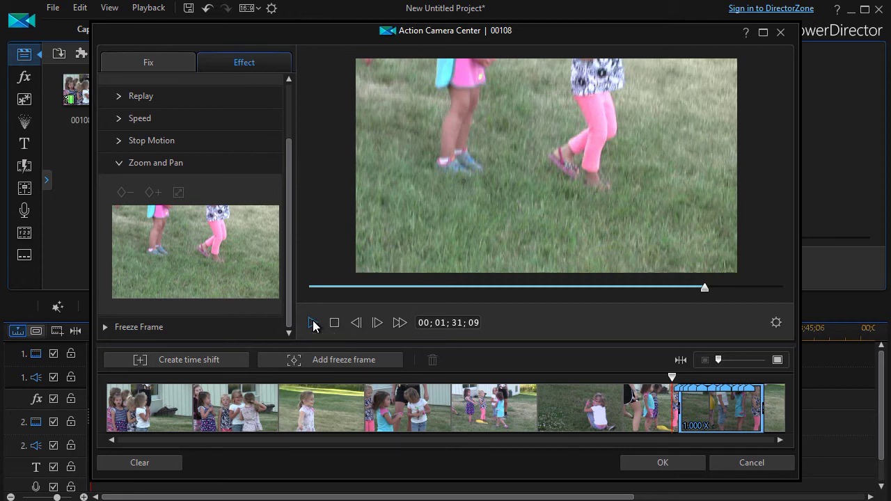
{"action": "left_click", "coordinate": [313, 322]}
{"action": "left_click", "coordinate": [312, 324]}
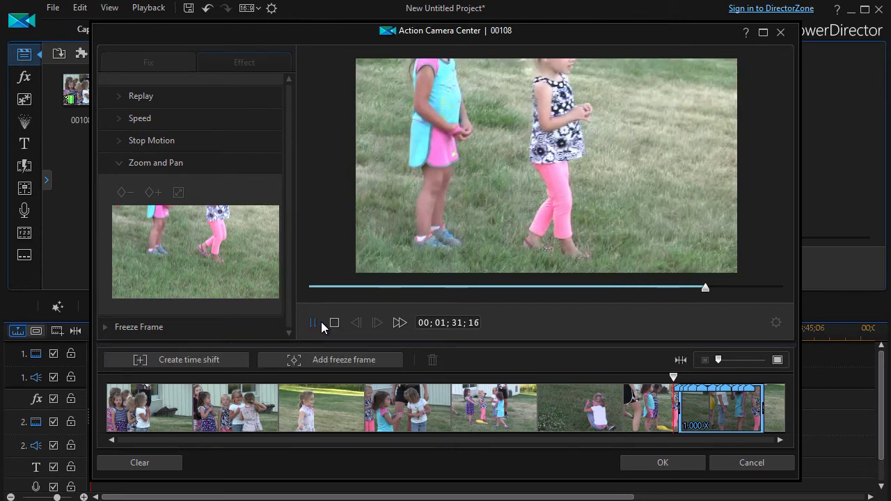
{"action": "left_click", "coordinate": [314, 323]}
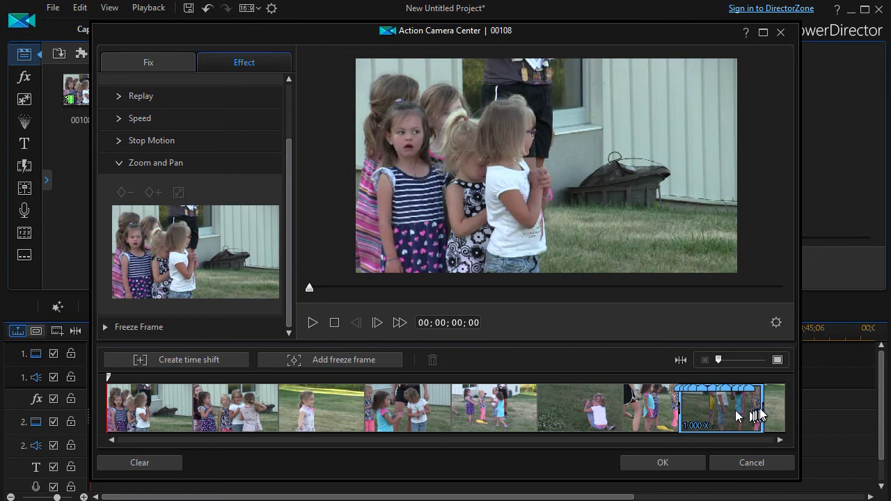
Step: Apply the Action Camera Center edits to clip 00108 and return to the timeline
{"action": "left_click", "coordinate": [679, 467]}
{"action": "left_click", "coordinate": [226, 376]}
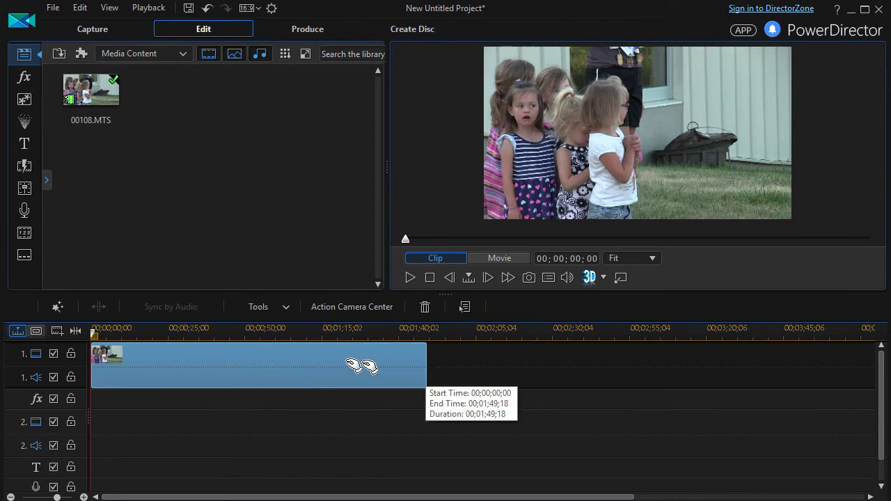
{"action": "left_click", "coordinate": [93, 332]}
Step: Play the movie on the timeline from about 01;42;01 and stop at 00;01;48;18
{"action": "left_click_drag", "start_coordinate": [92, 332], "coordinate": [394, 363]}
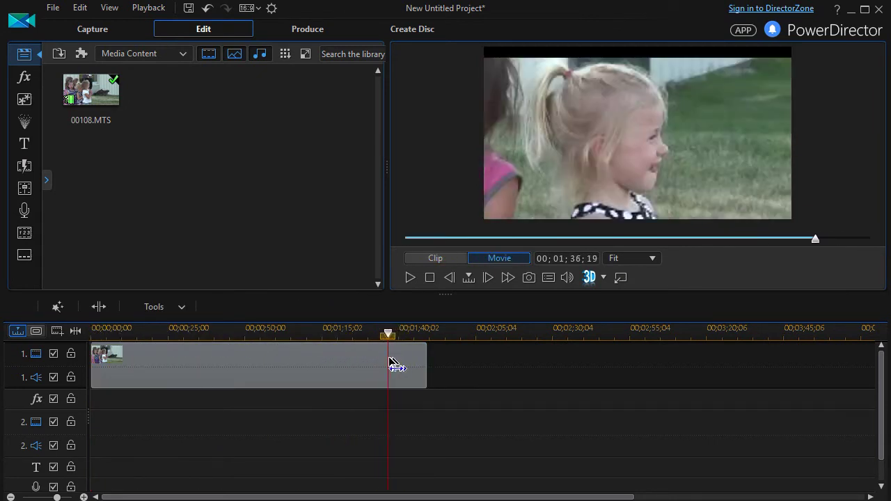
{"action": "left_click", "coordinate": [387, 359]}
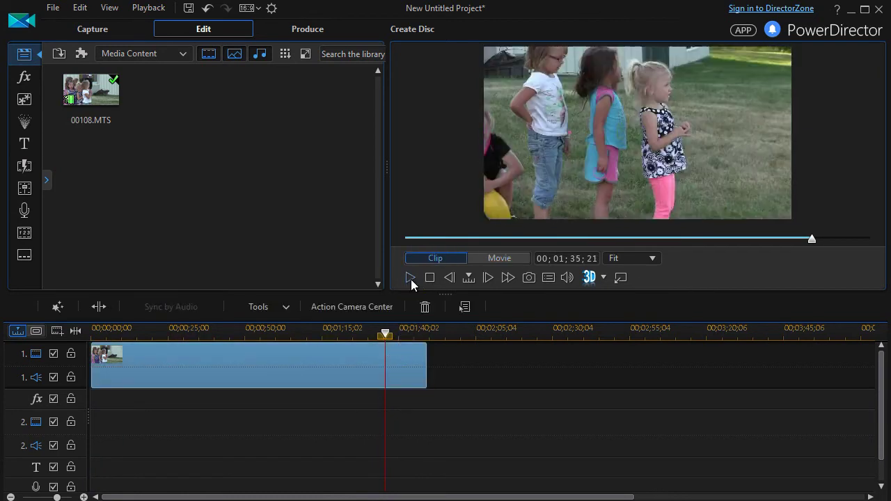
{"action": "left_click", "coordinate": [411, 279]}
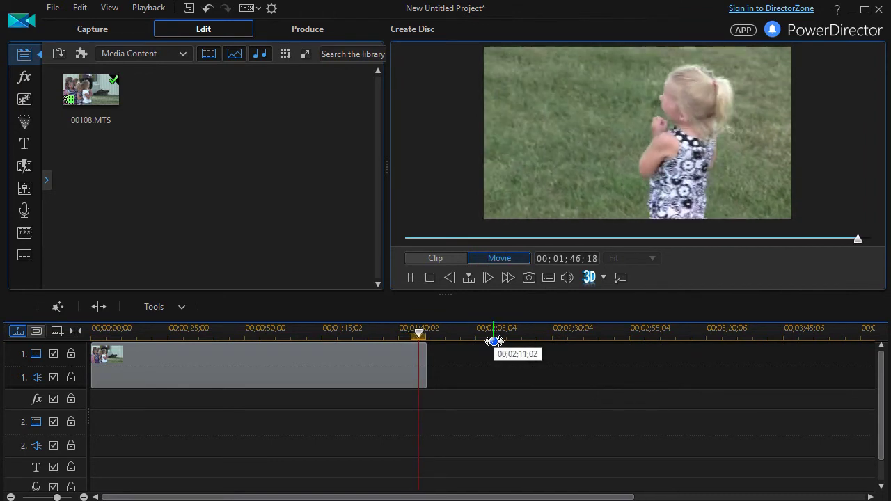
{"action": "left_click", "coordinate": [408, 278]}
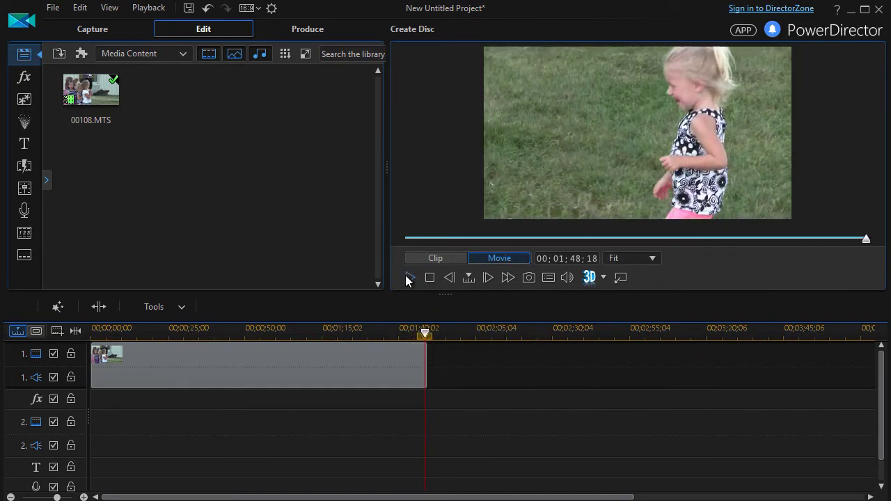